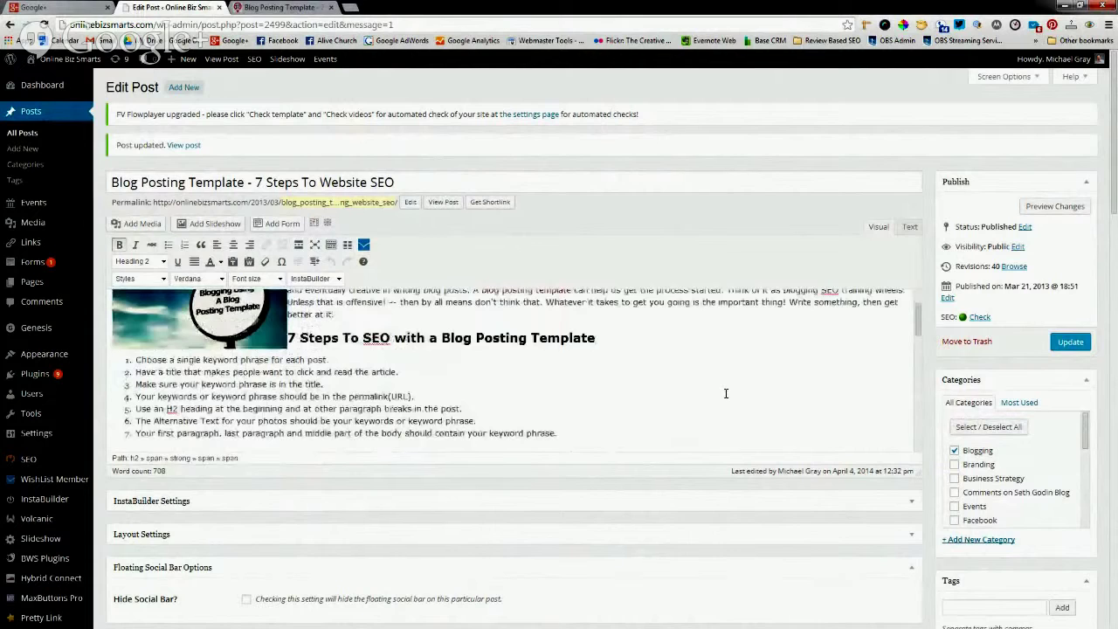
Review the post's content in the editor, from the opening paragraph and seven-step list to the closing paragraph.
scroll(726, 393, down, 1)
scroll(726, 393, down, 1)
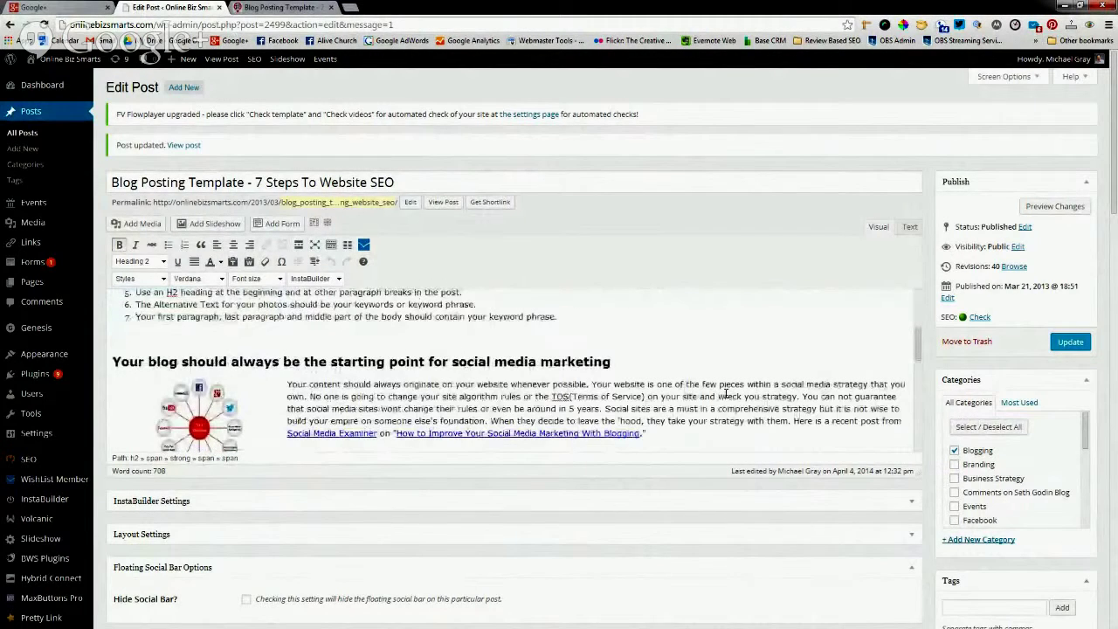
scroll(726, 394, down, 1)
scroll(726, 393, down, 1)
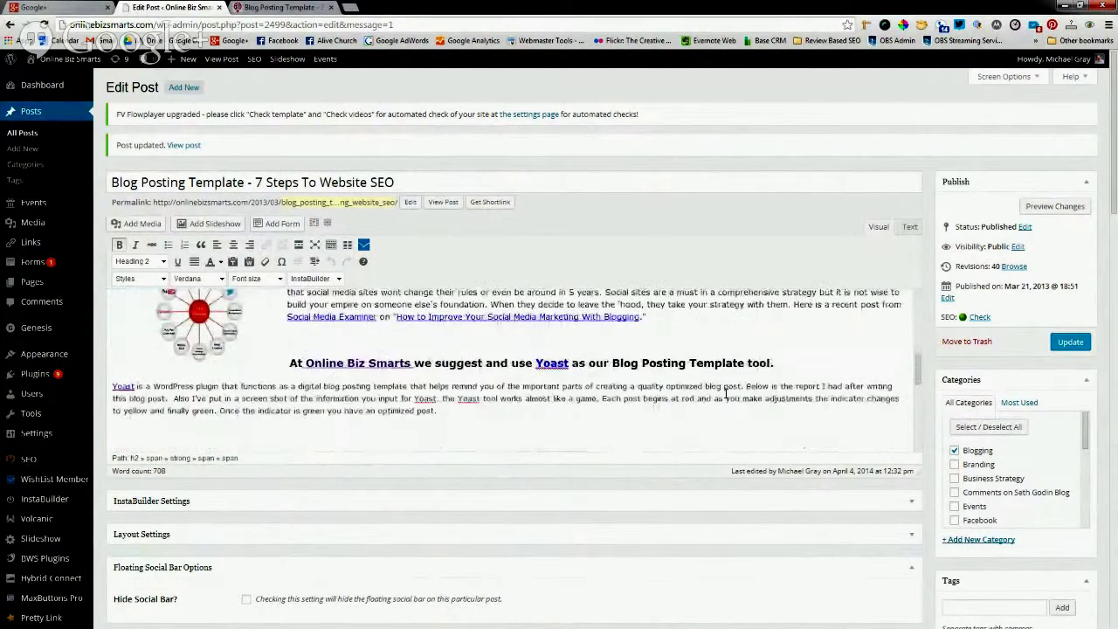
scroll(726, 393, down, 1)
scroll(726, 402, down, 1)
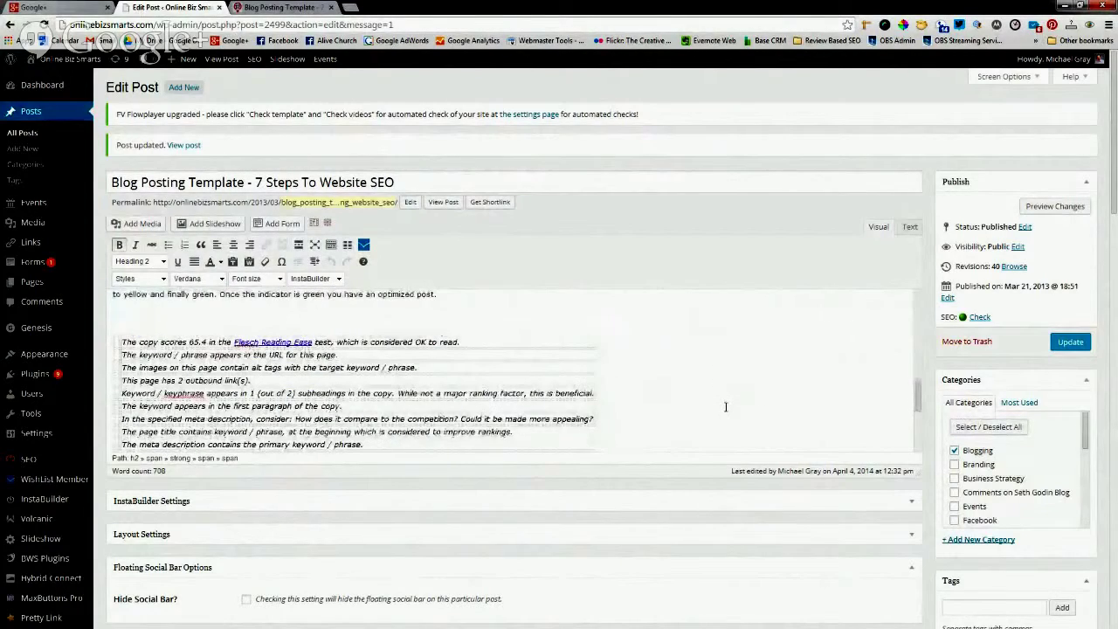
scroll(726, 406, down, 3)
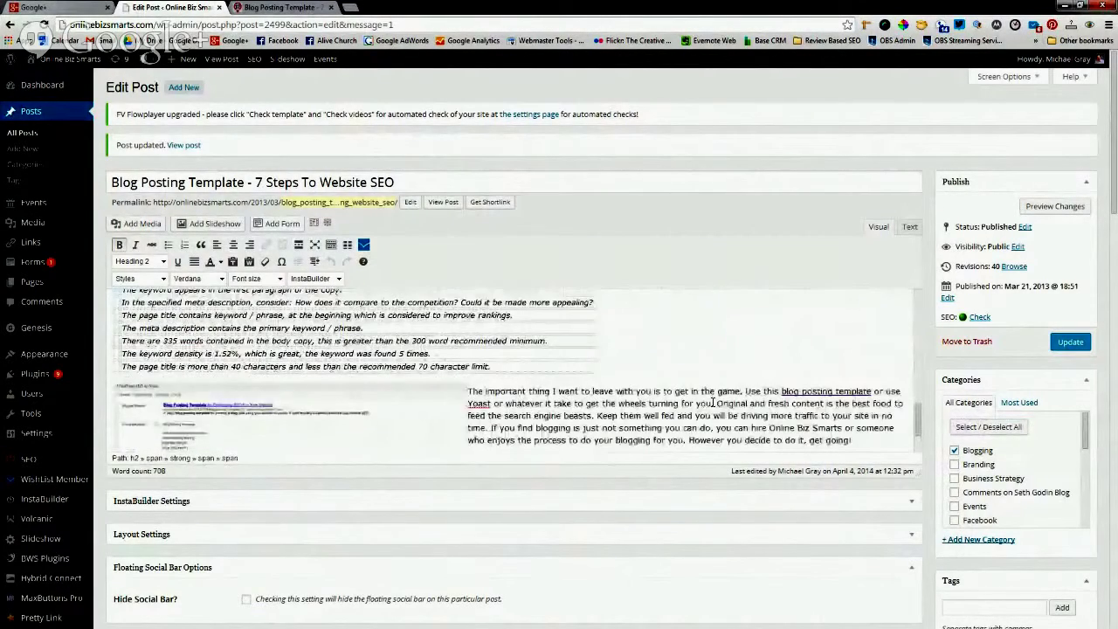
scroll(713, 402, down, 1)
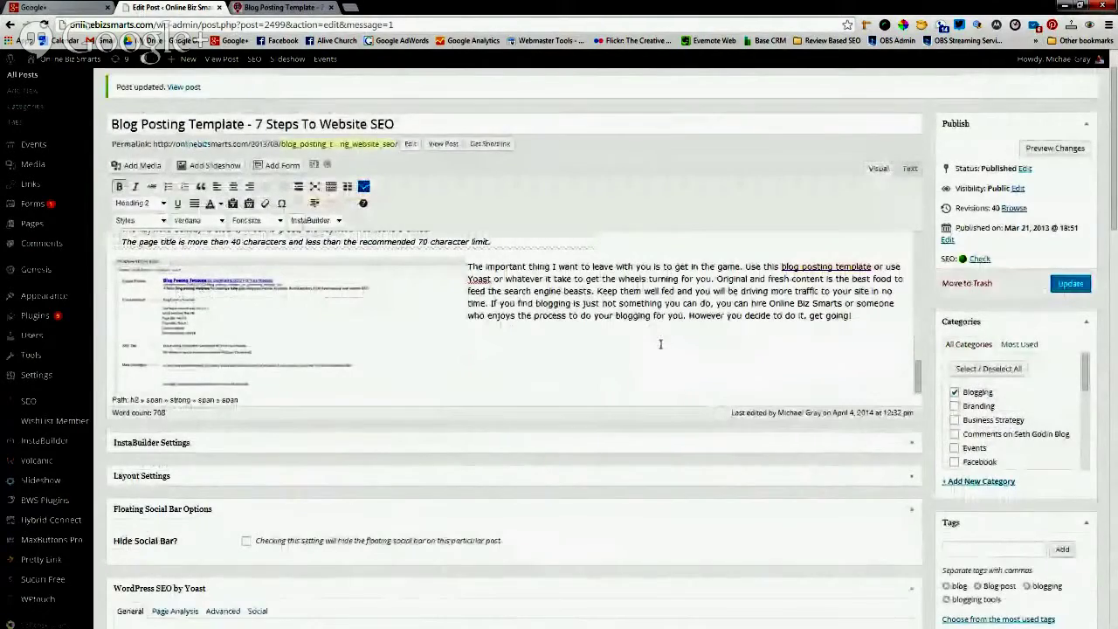
scroll(669, 342, down, 1)
scroll(662, 335, up, 2)
scroll(662, 335, up, 8)
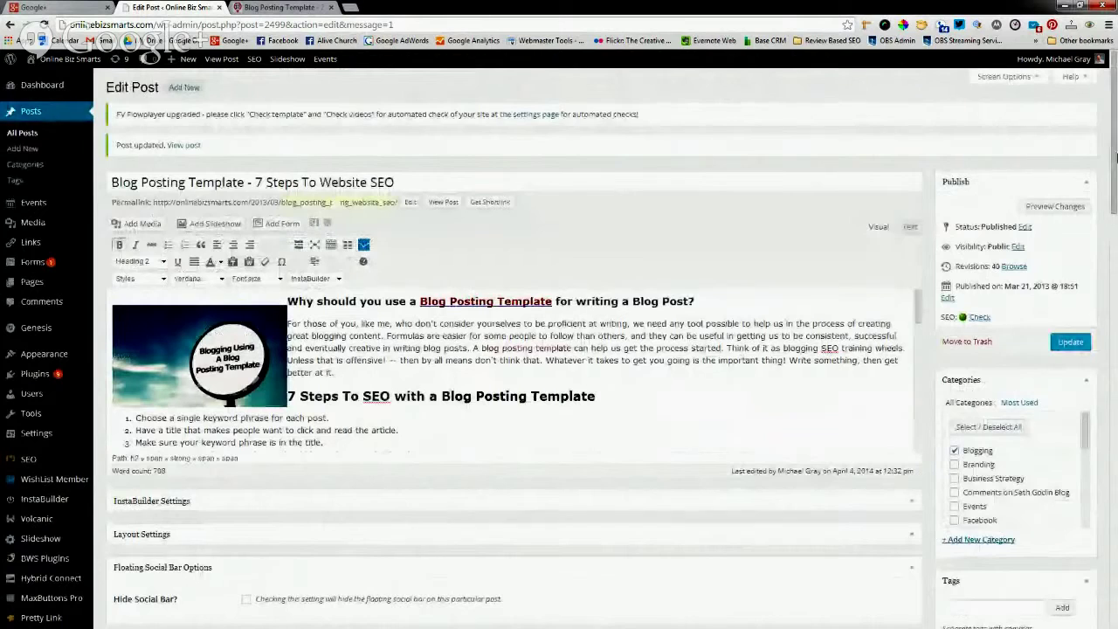
View the published post and read through its headings, images, seven-step list, Yoast report and closing paragraph.
click(445, 202)
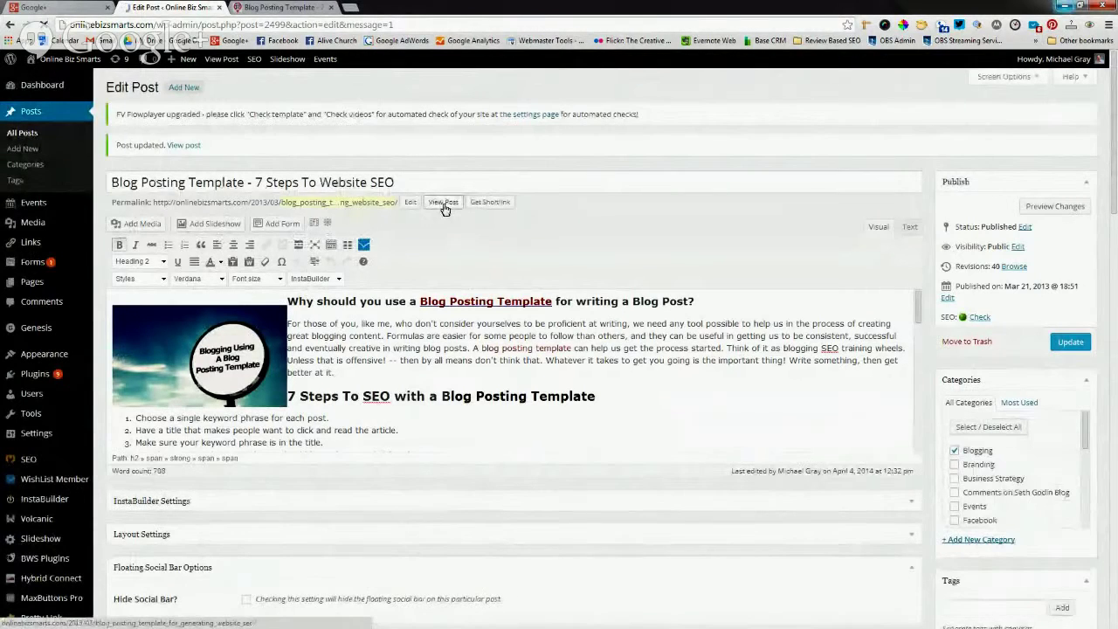
click(445, 208)
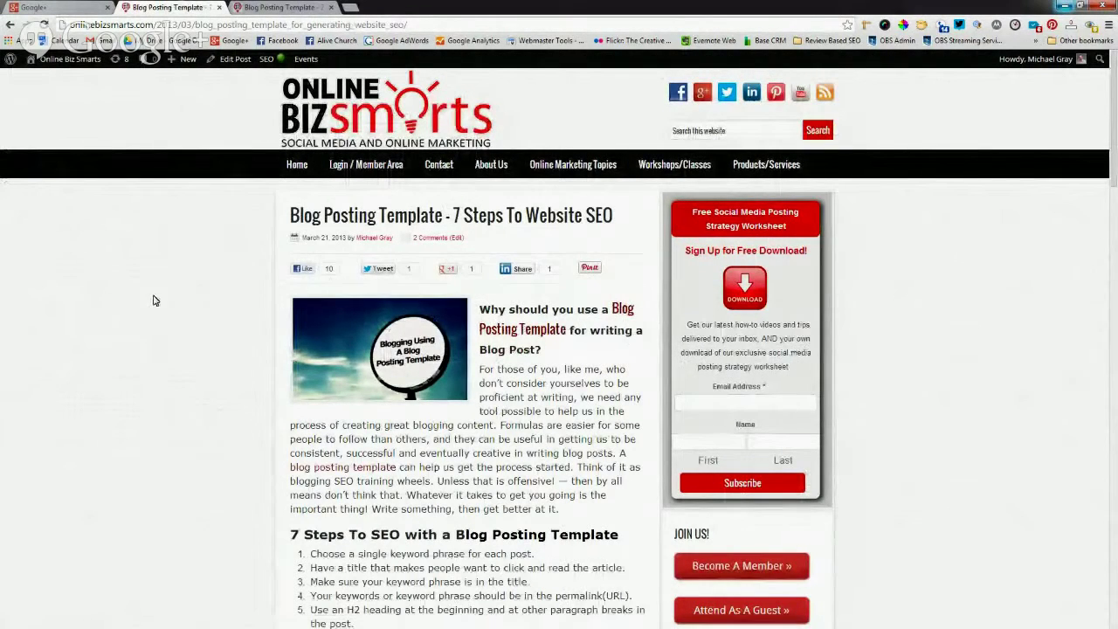
scroll(135, 298, down, 1)
scroll(136, 298, down, 5)
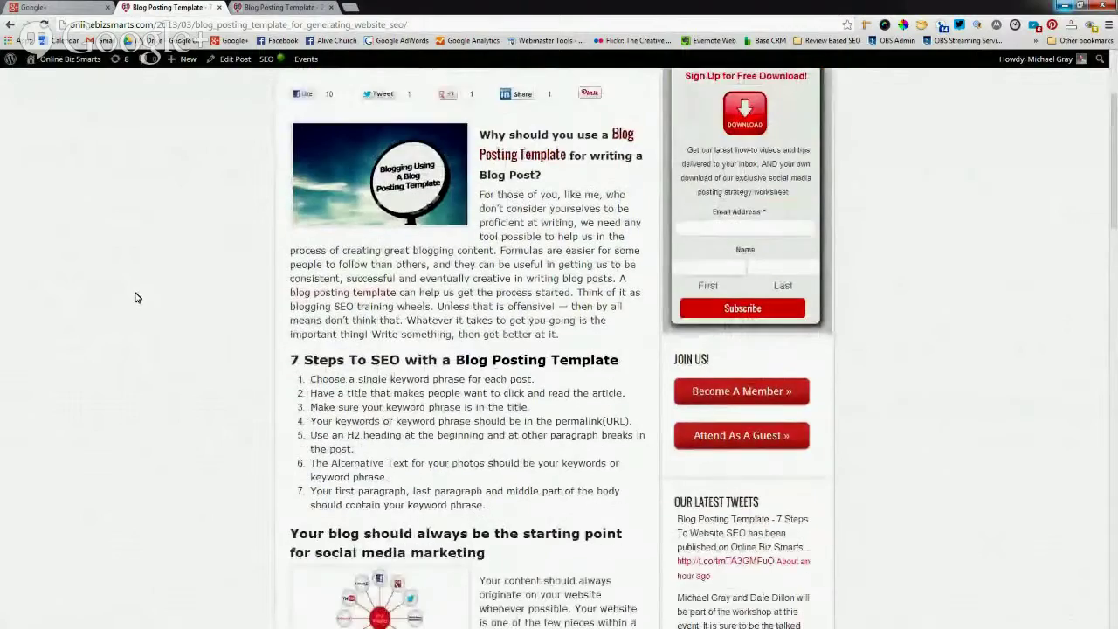
scroll(136, 298, down, 1)
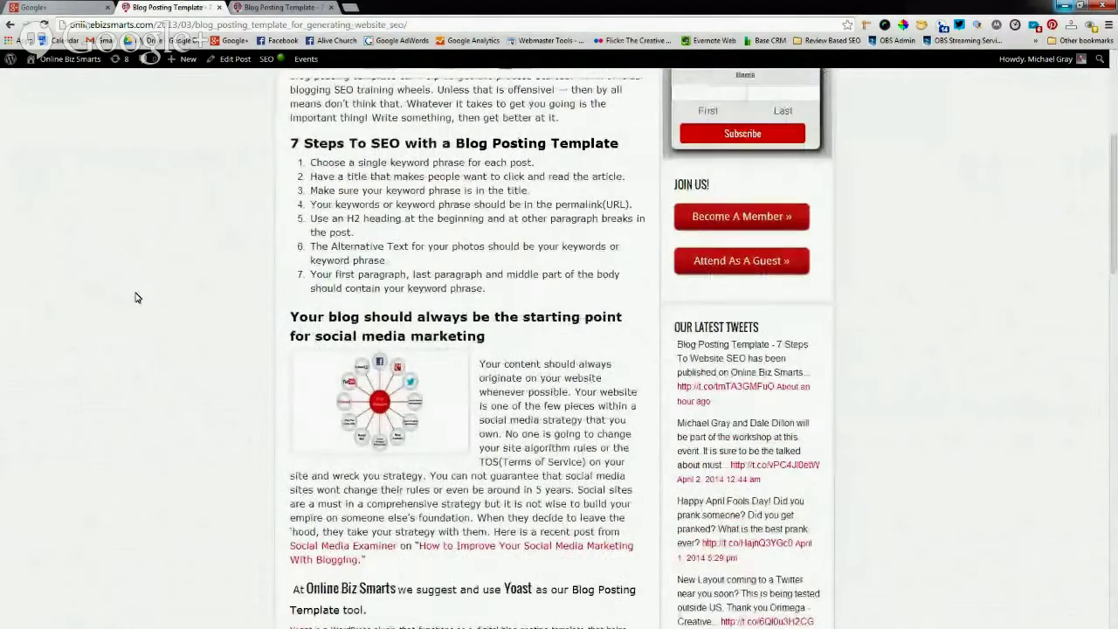
scroll(136, 298, down, 1)
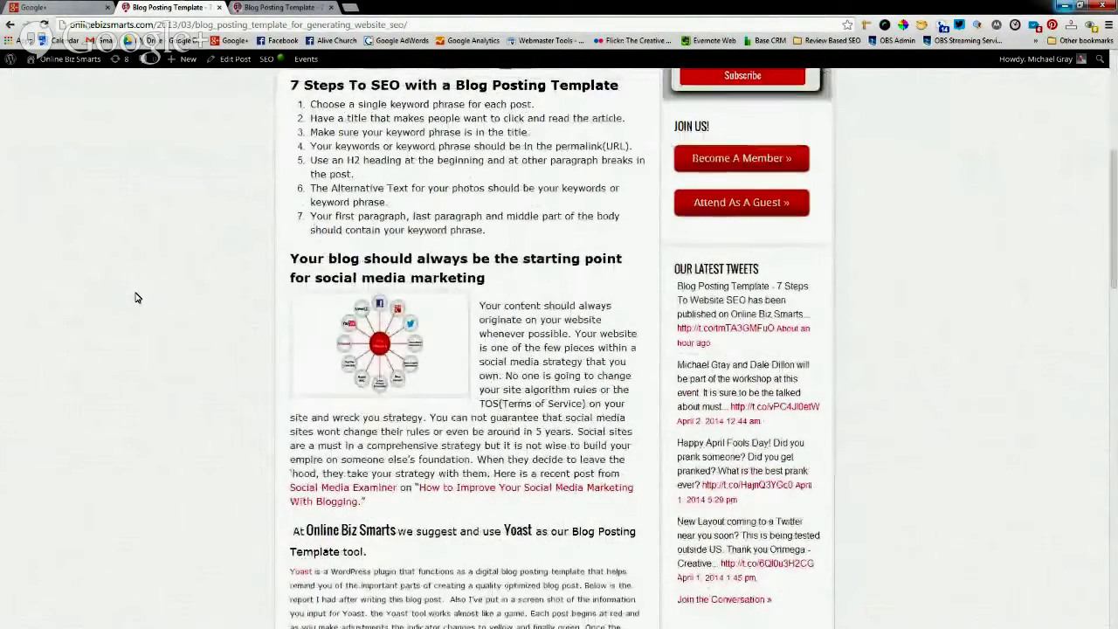
scroll(135, 298, down, 1)
scroll(135, 298, down, 1)
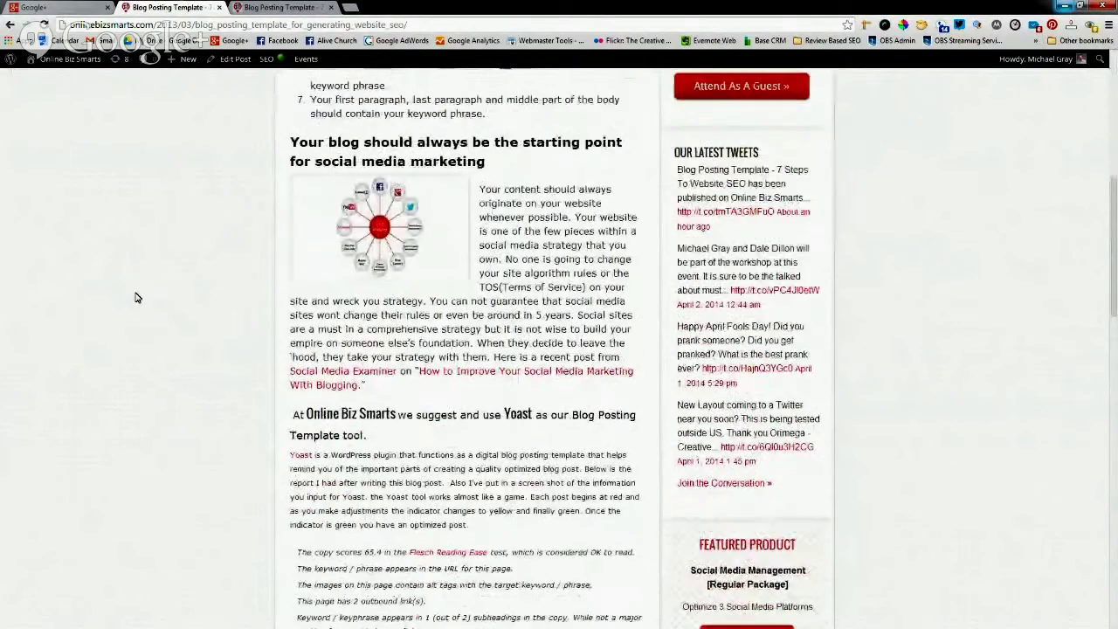
scroll(136, 298, down, 2)
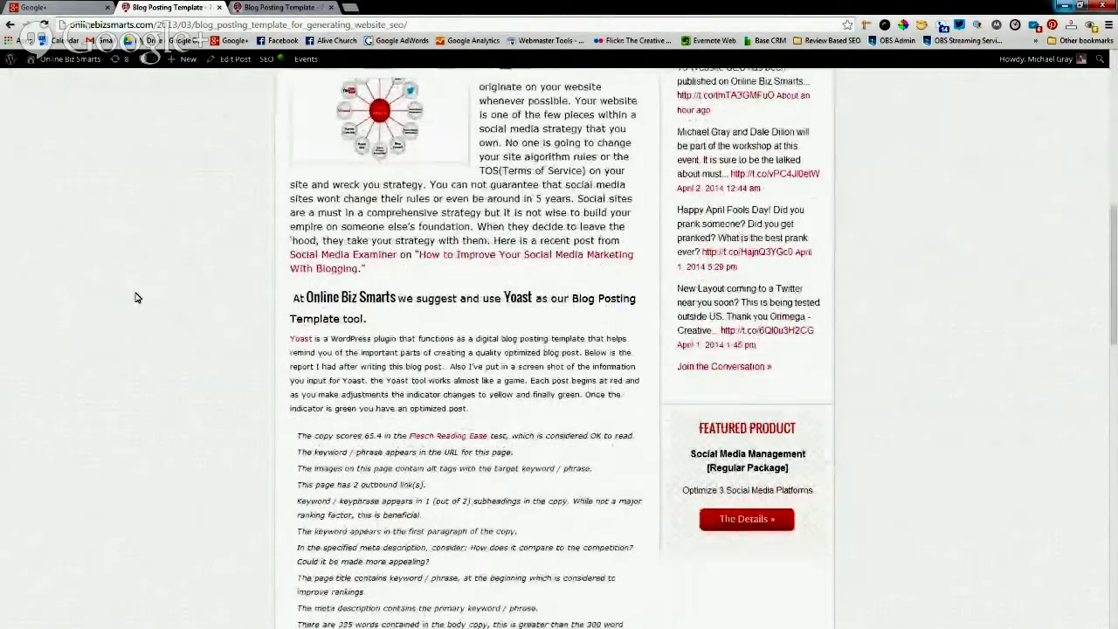
scroll(136, 298, down, 4)
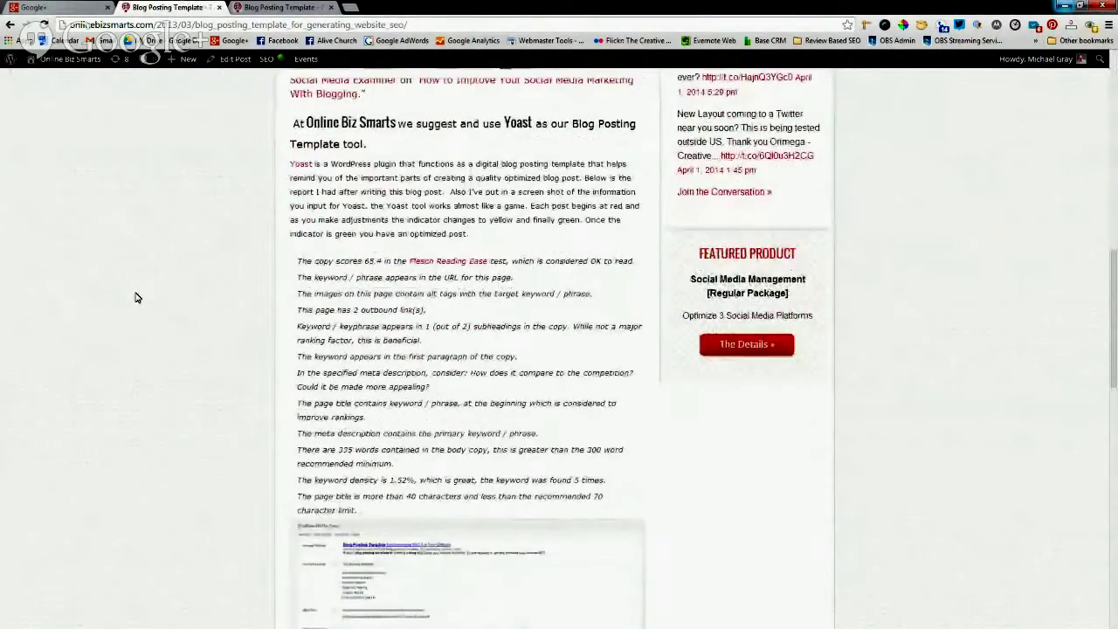
scroll(135, 298, down, 2)
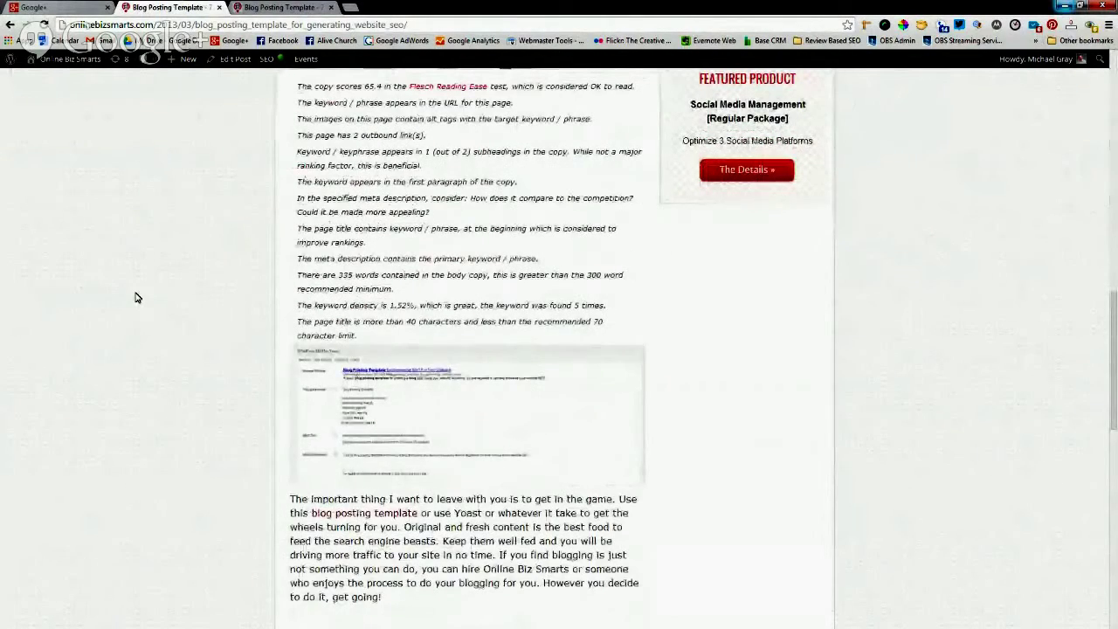
scroll(136, 298, up, 1)
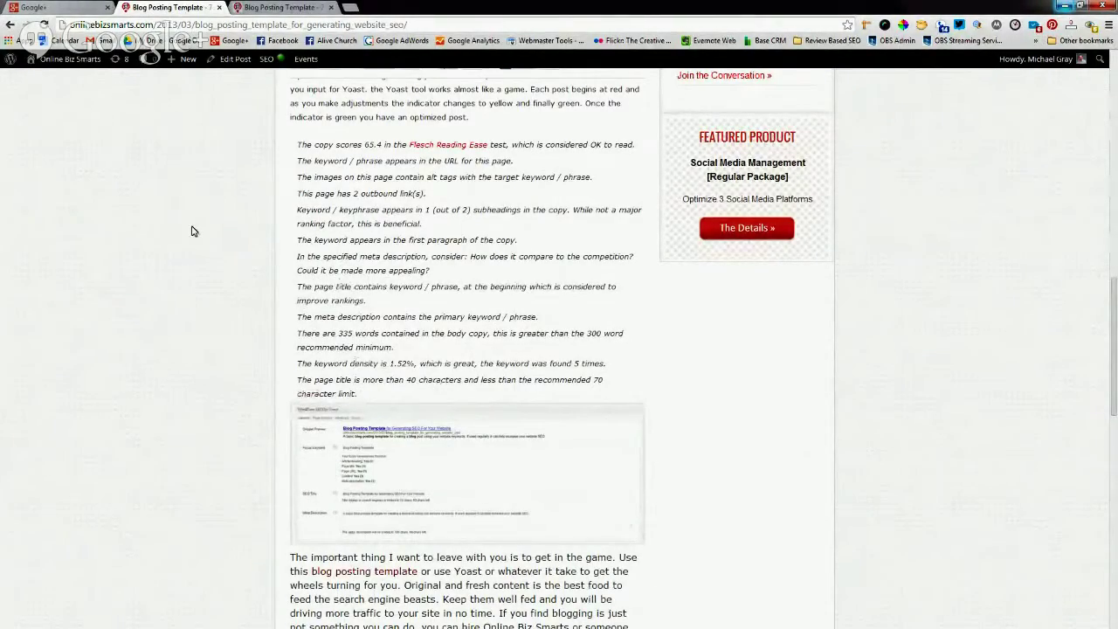
scroll(193, 231, up, 15)
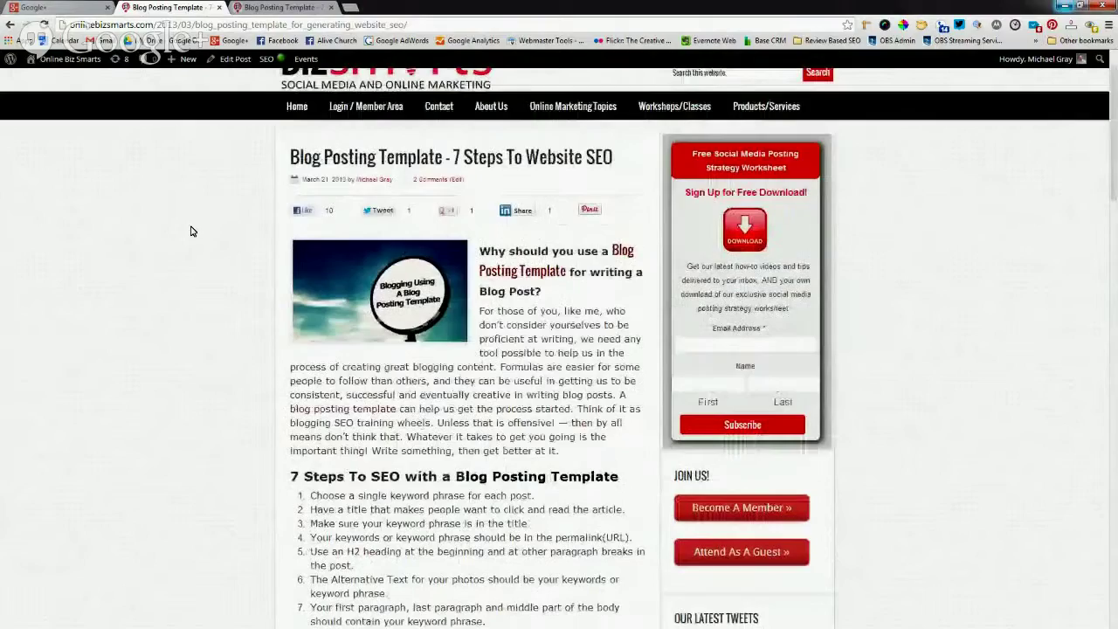
scroll(193, 230, up, 2)
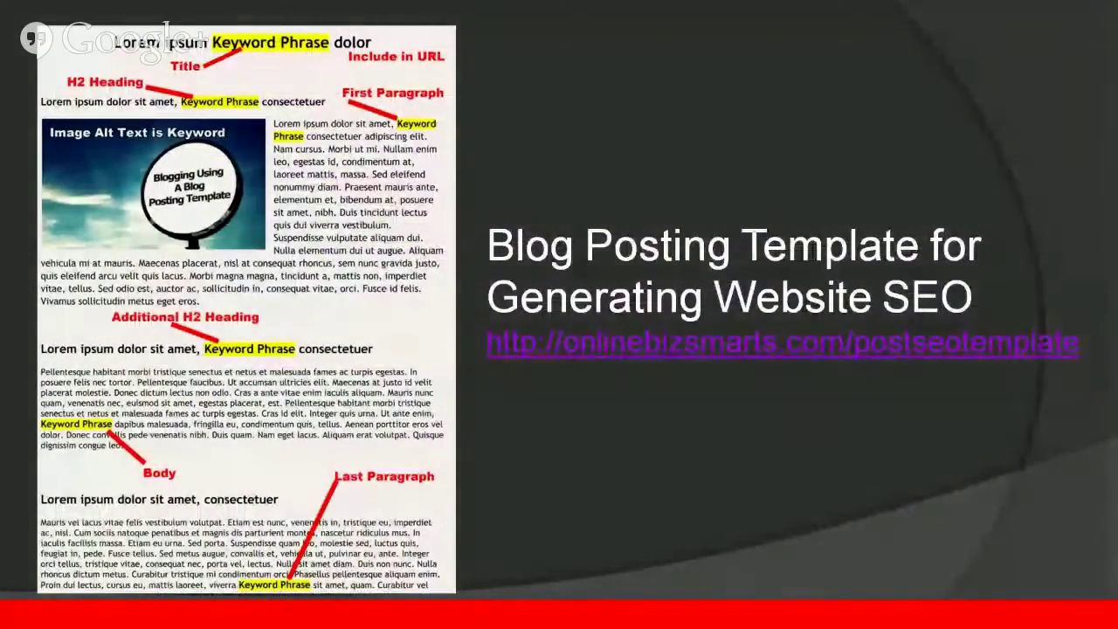
click(699, 414)
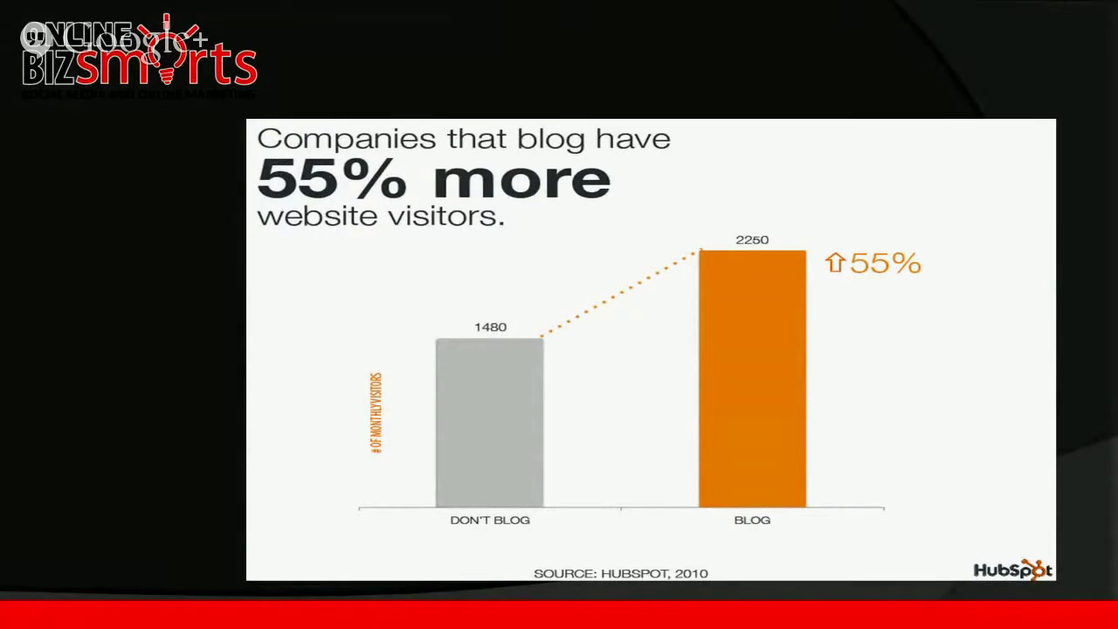
key(Right)
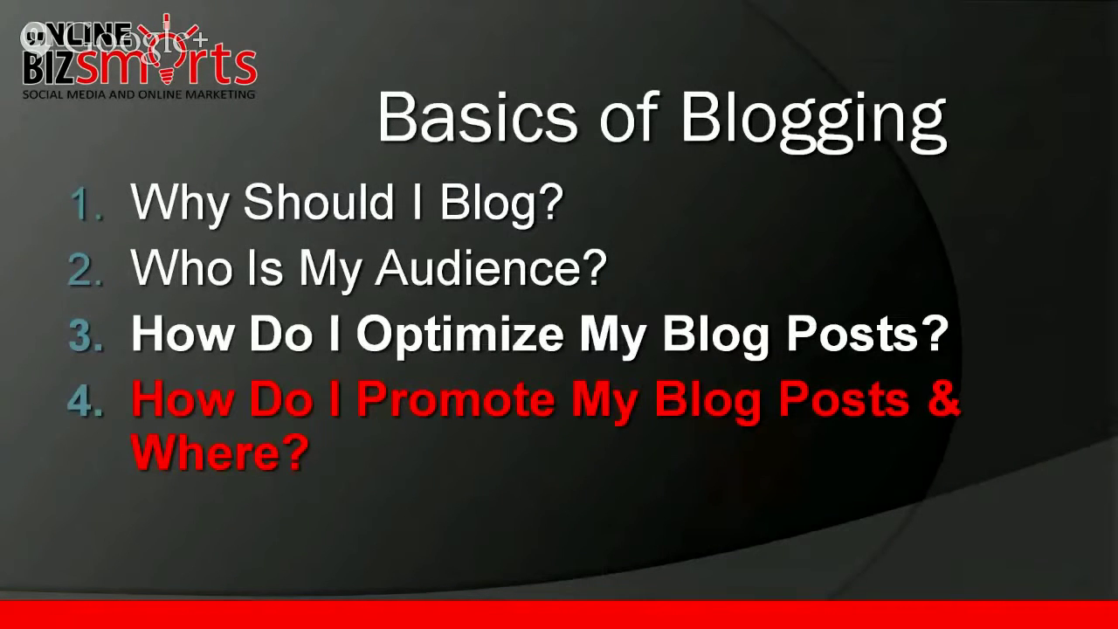
key(Left)
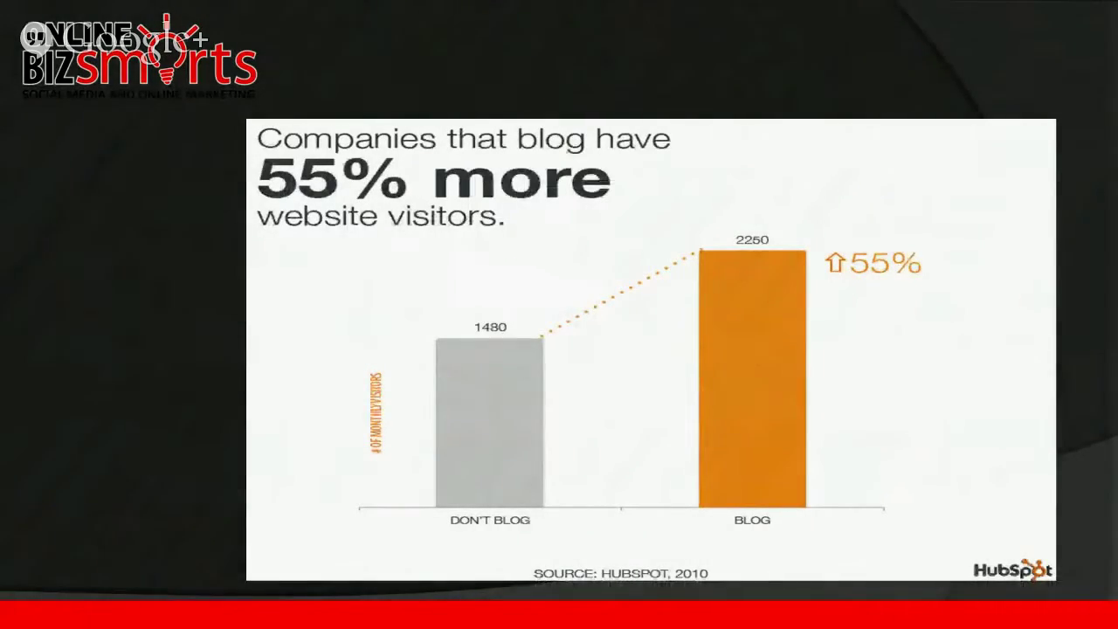
End the slideshow and switch to the browser's editing page for the "Blog Posting Template - 7 Steps To Website SEO" post.
key(Escape)
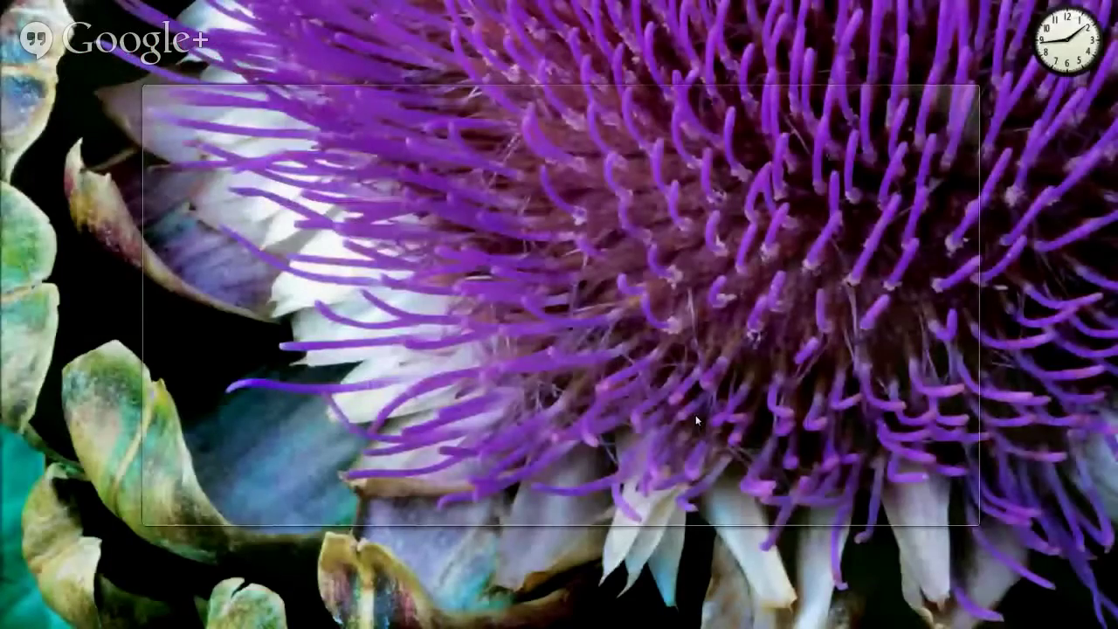
key(alt+Tab)
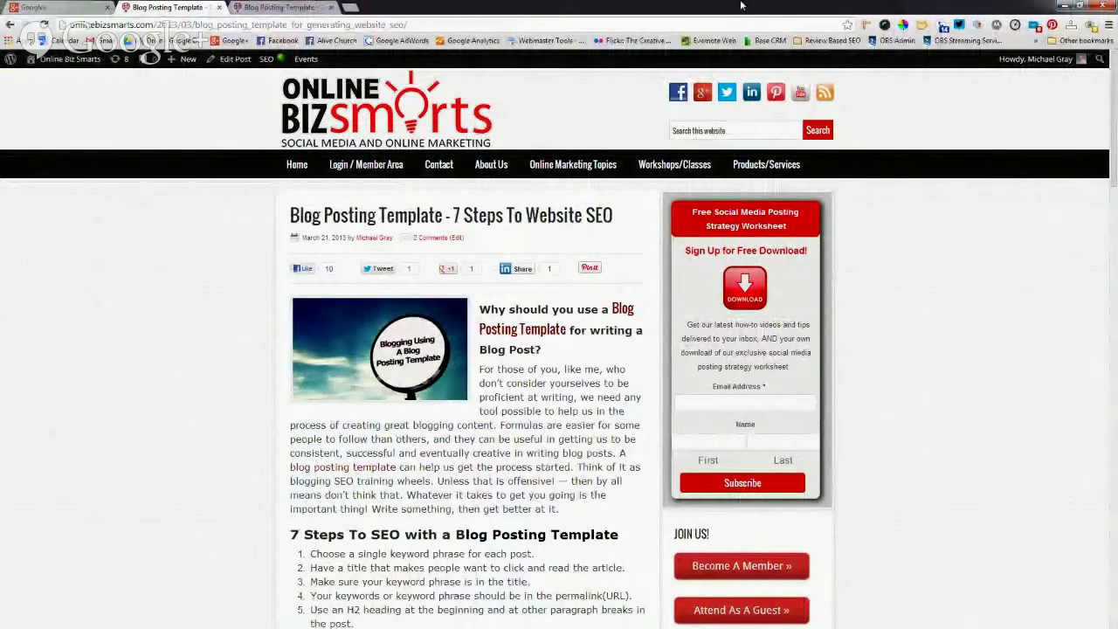
click(284, 8)
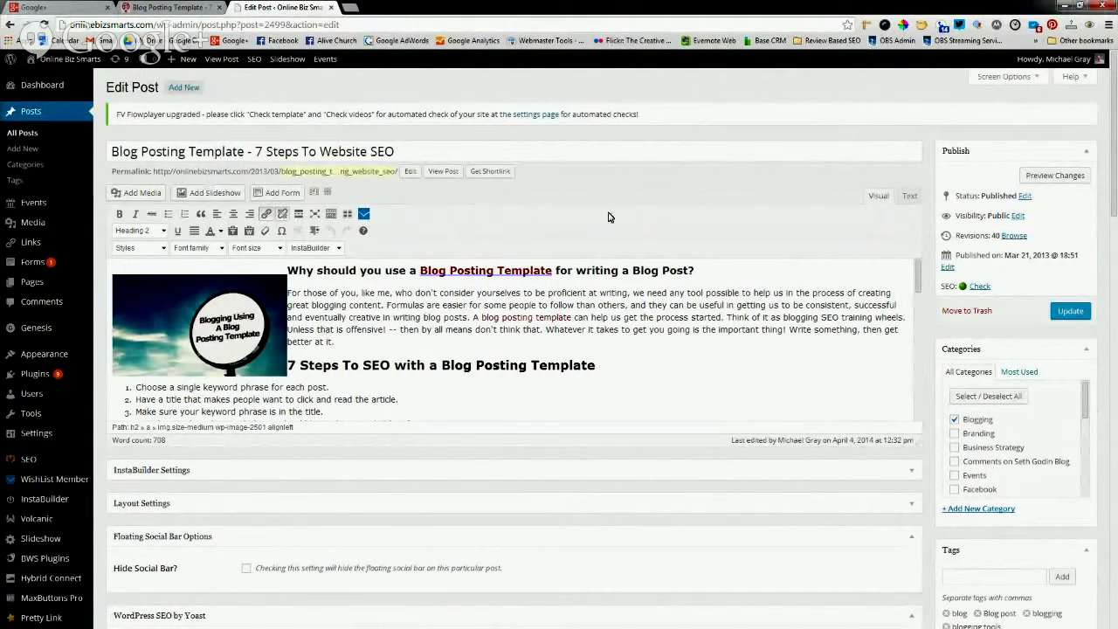
Examine the post's general Yoast SEO settings: snippet preview, focus keyword, SEO title, meta description and meta keywords.
scroll(610, 212, down, 5)
scroll(610, 212, down, 10)
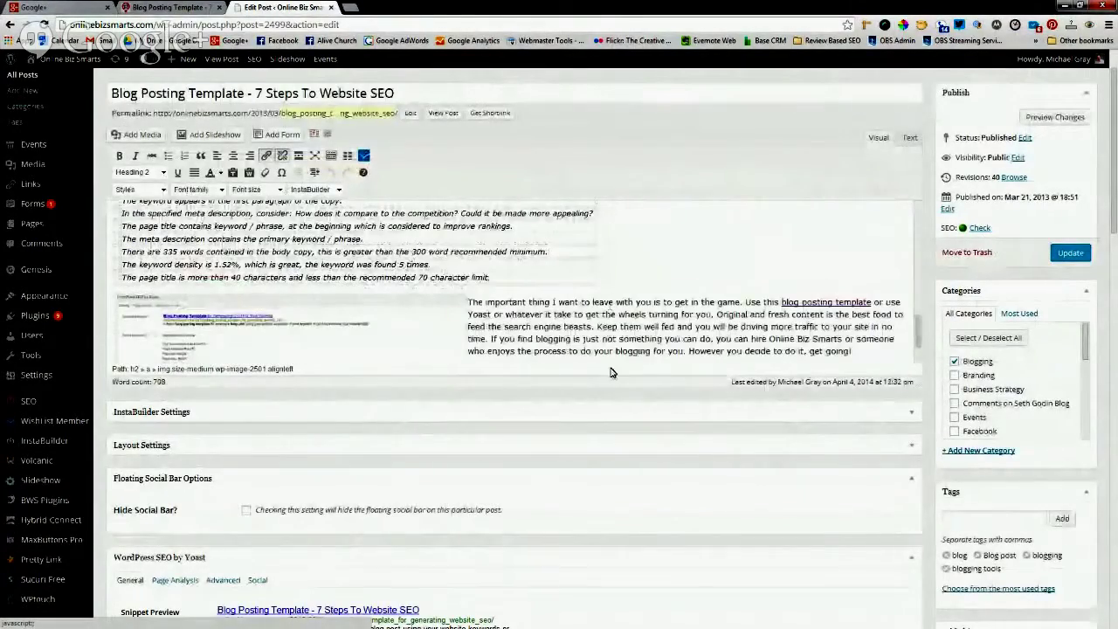
scroll(617, 405, down, 5)
scroll(617, 404, down, 4)
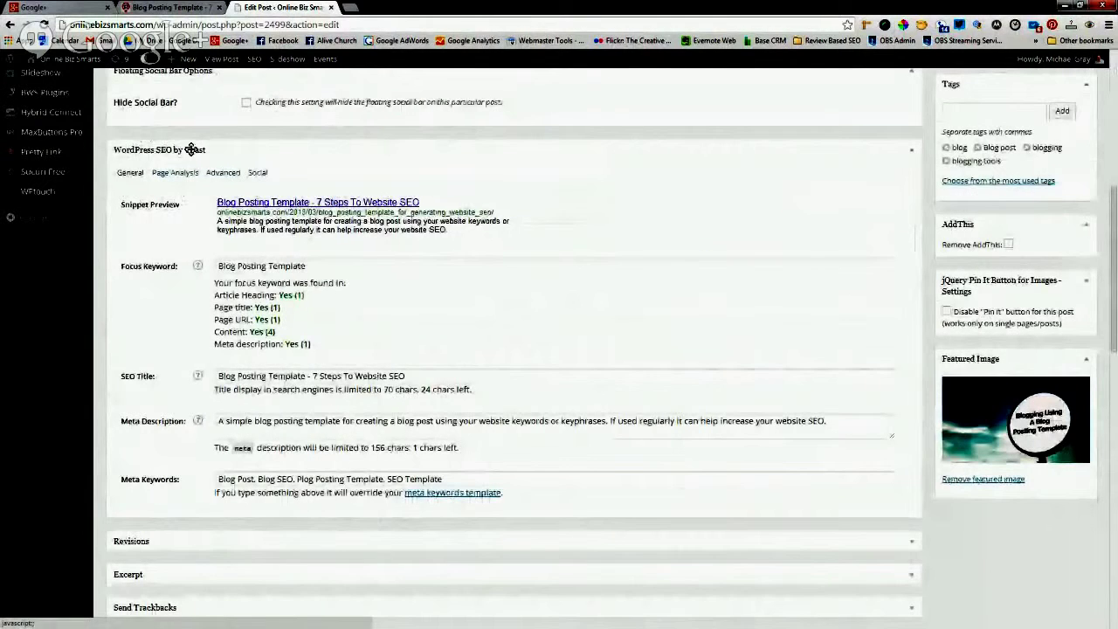
click(349, 478)
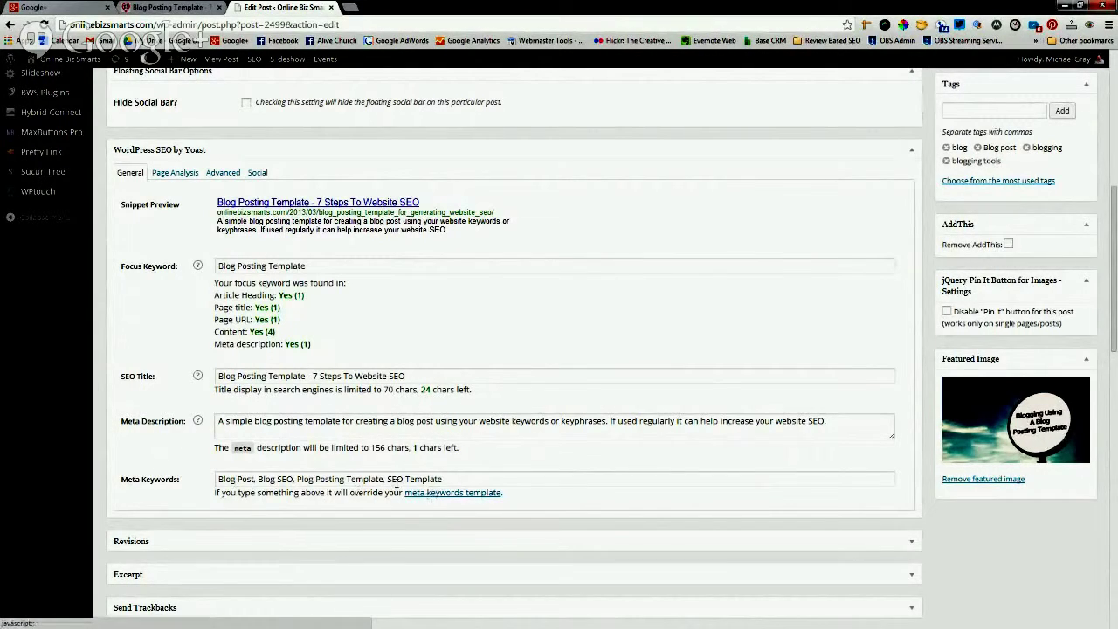
Open the post's SEO check and examine the Yoast page analysis.
scroll(226, 466, up, 5)
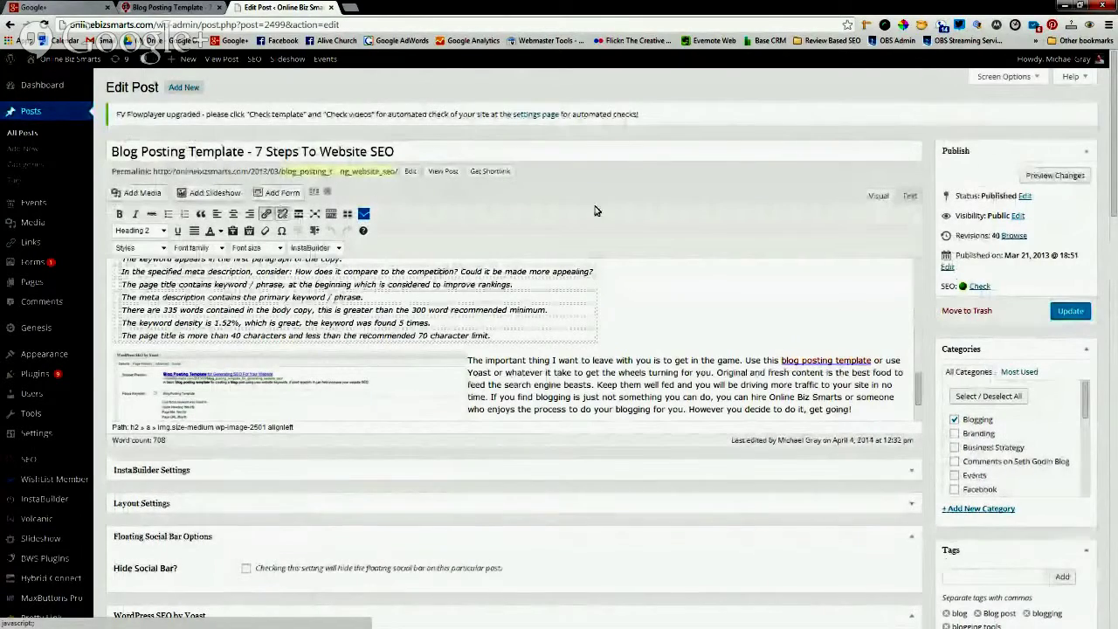
click(979, 289)
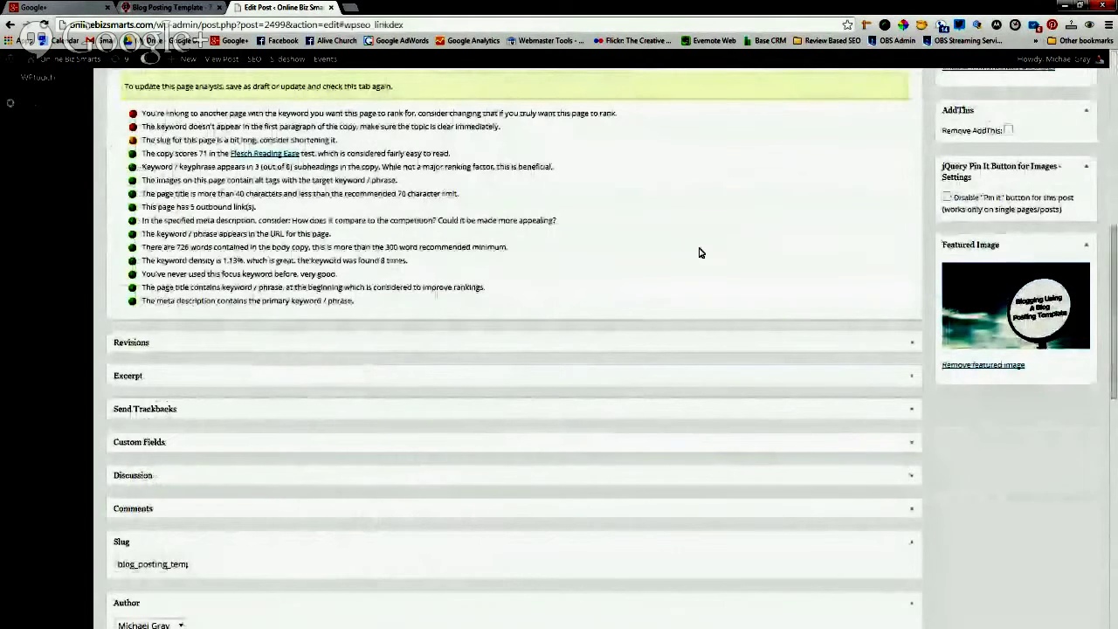
scroll(699, 251, up, 1)
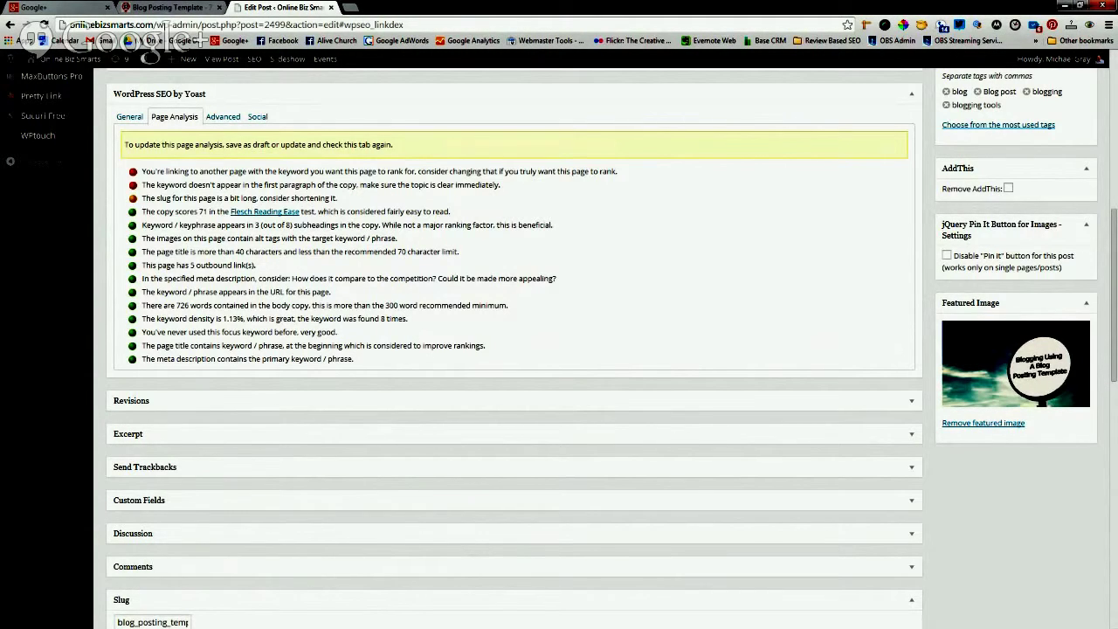
Update the published post to refresh its SEO page analysis.
scroll(754, 227, up, 4)
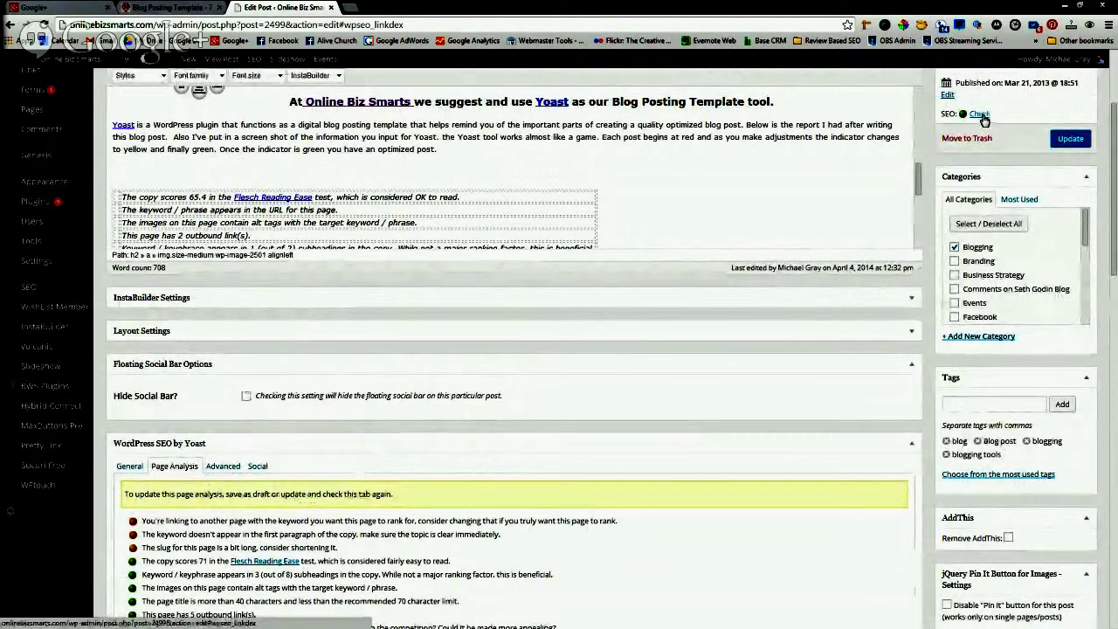
click(1071, 141)
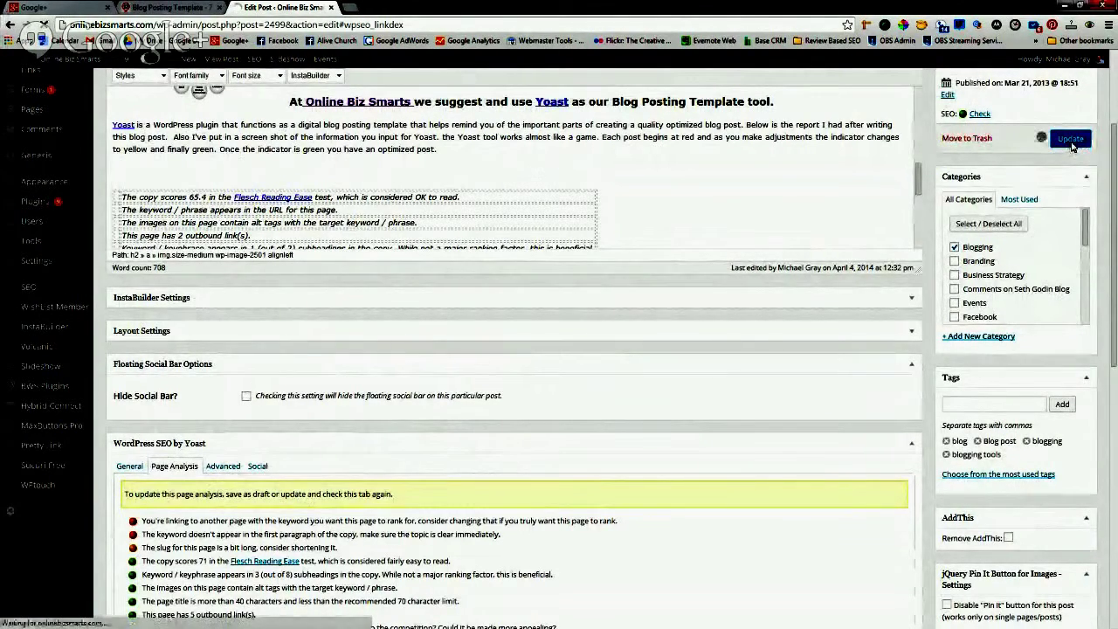